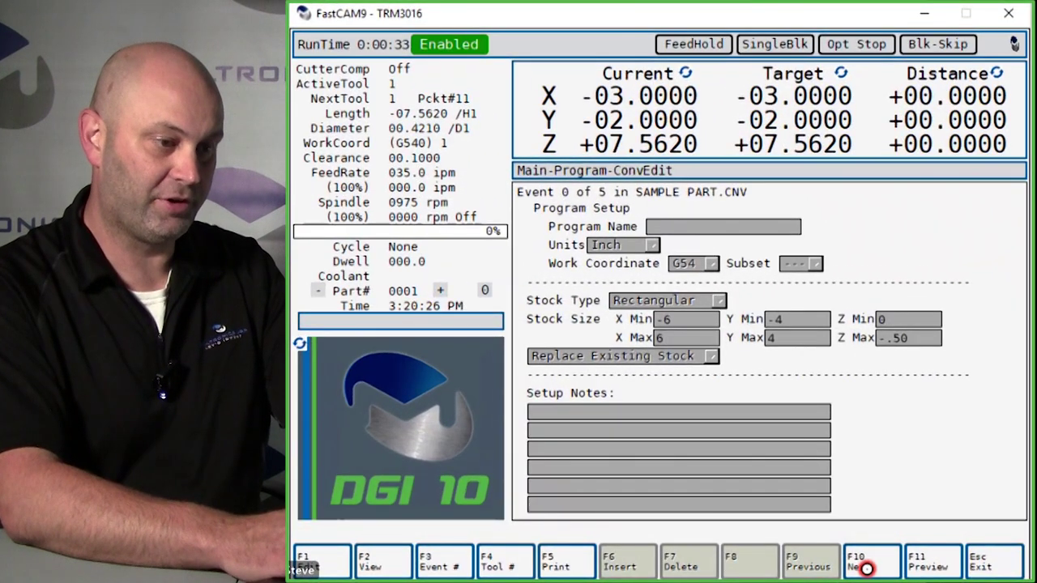
Step: Step through events 0–5 of SAMPLE PART.CNV, step back to Enable Drill Cycle, then show the event list
{"action": "left_click", "coordinate": [867, 568]}
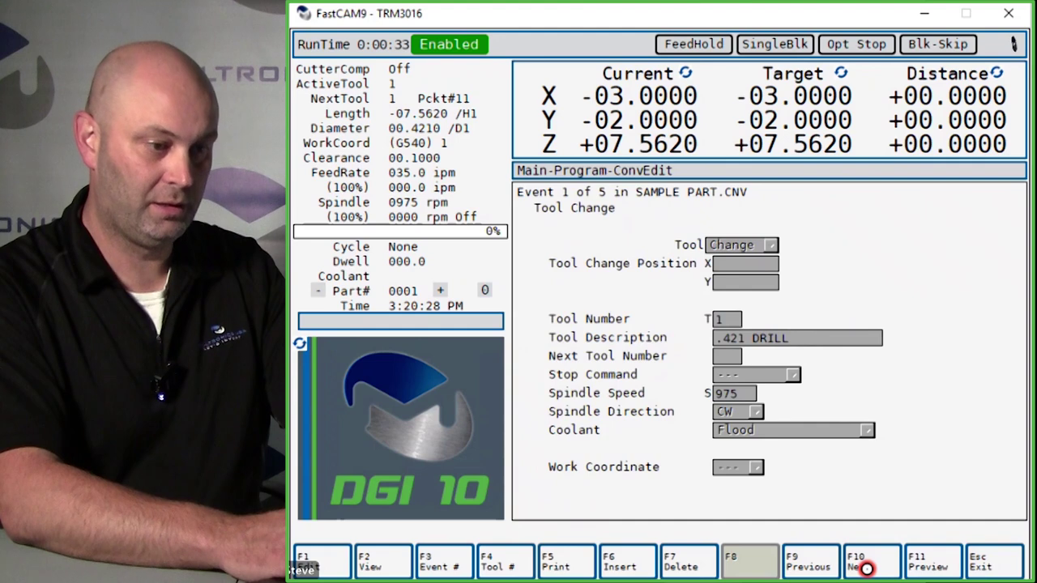
{"action": "left_click", "coordinate": [867, 568]}
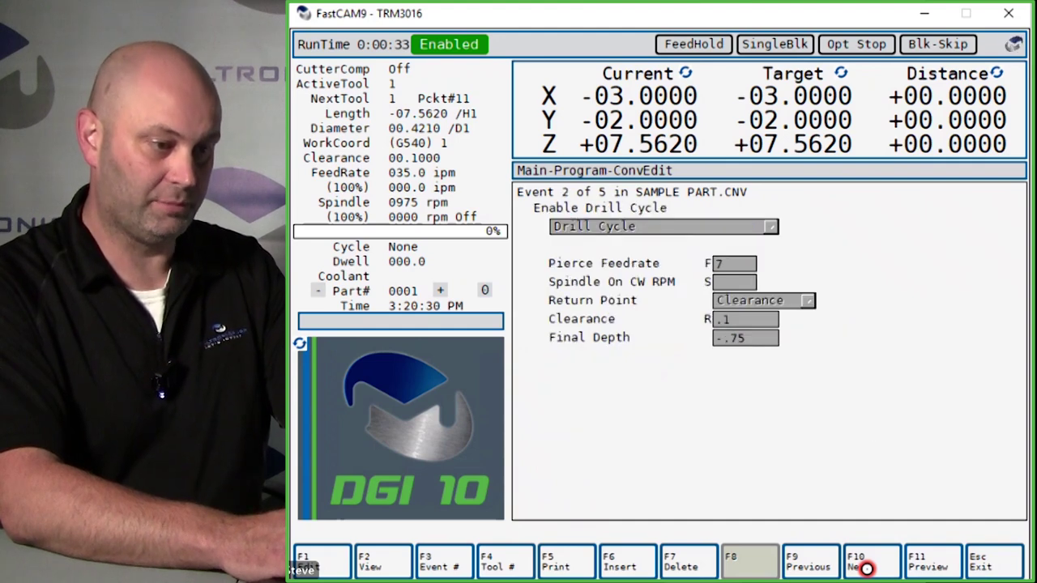
{"action": "left_click", "coordinate": [866, 569]}
{"action": "left_click", "coordinate": [867, 568]}
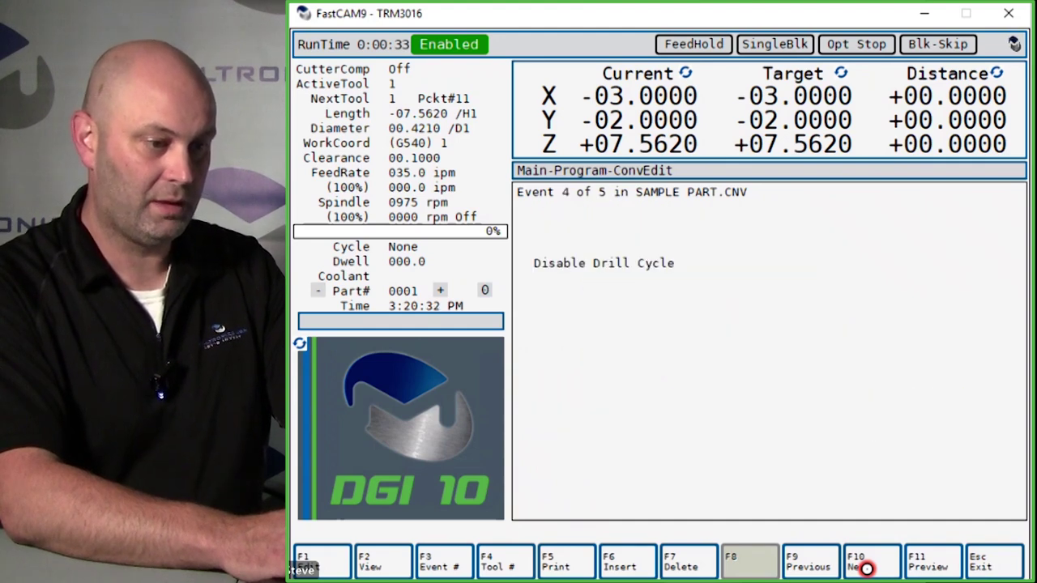
{"action": "left_click", "coordinate": [865, 567]}
{"action": "left_click", "coordinate": [808, 568]}
{"action": "left_click", "coordinate": [809, 568]}
{"action": "left_click", "coordinate": [808, 569]}
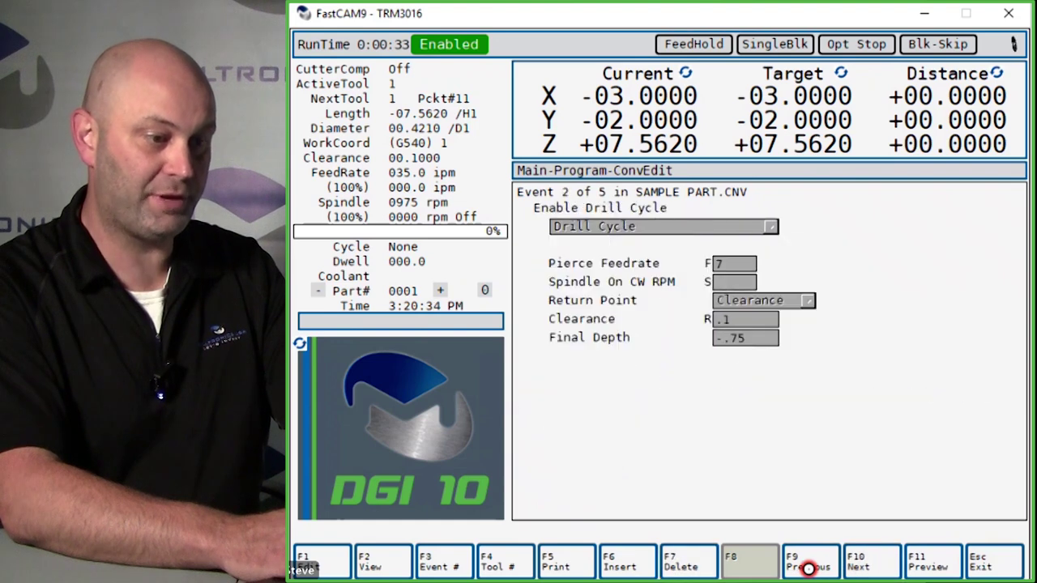
{"action": "left_click", "coordinate": [808, 569]}
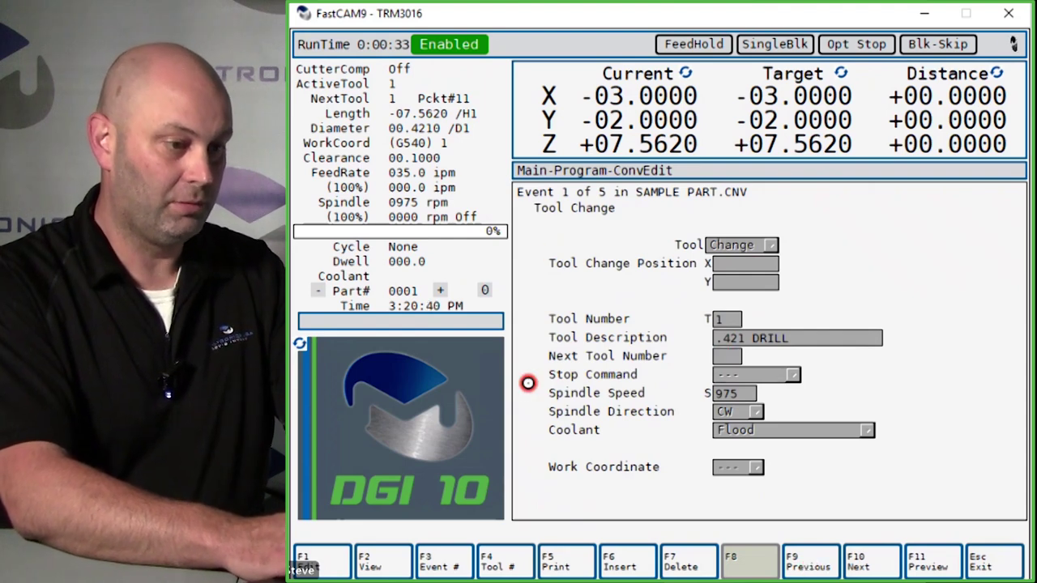
{"action": "left_click", "coordinate": [382, 560]}
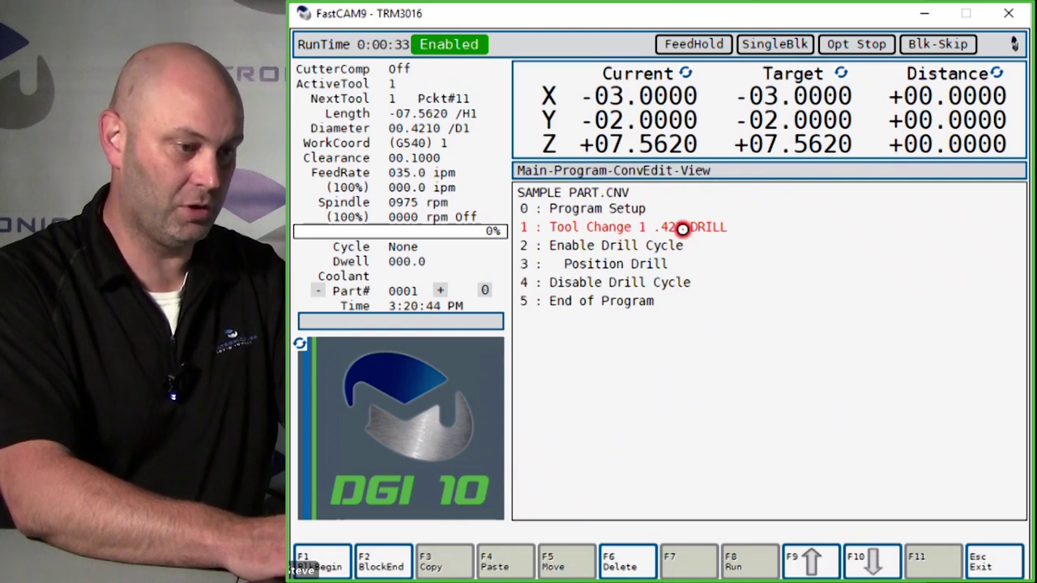
Step: Mark events 1–4 (Tool Change through Disable Drill Cycle) as a block, copy it, and go to End of Program
{"action": "left_click", "coordinate": [827, 565]}
{"action": "left_click", "coordinate": [868, 567]}
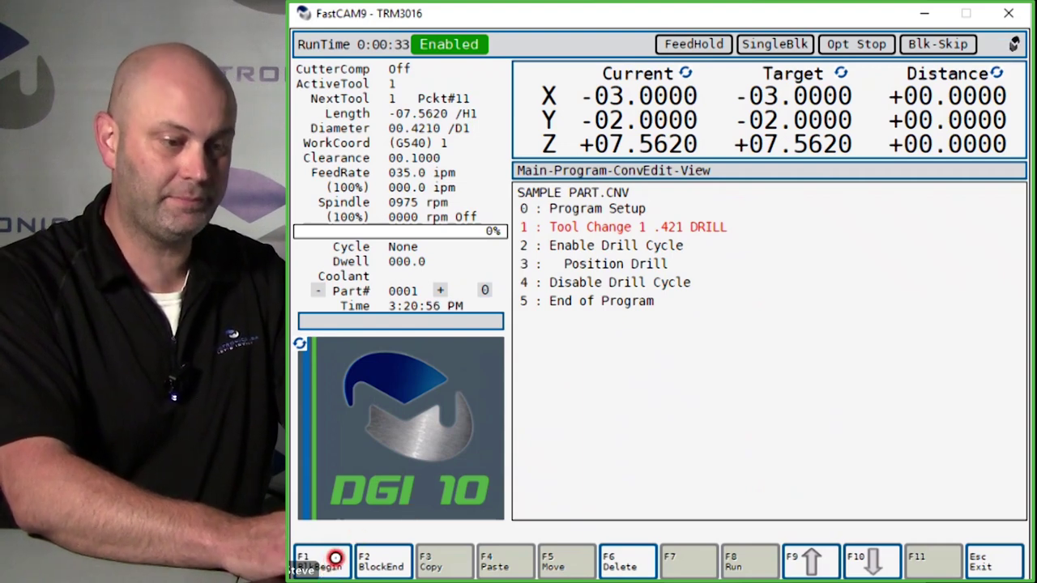
{"action": "left_click", "coordinate": [879, 558]}
{"action": "left_click", "coordinate": [878, 558]}
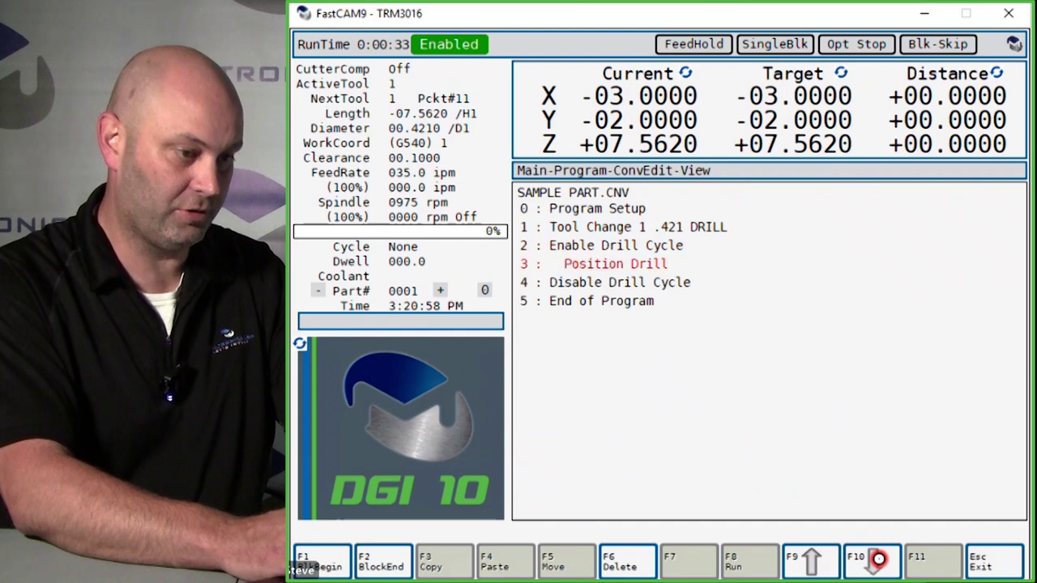
{"action": "left_click", "coordinate": [878, 559]}
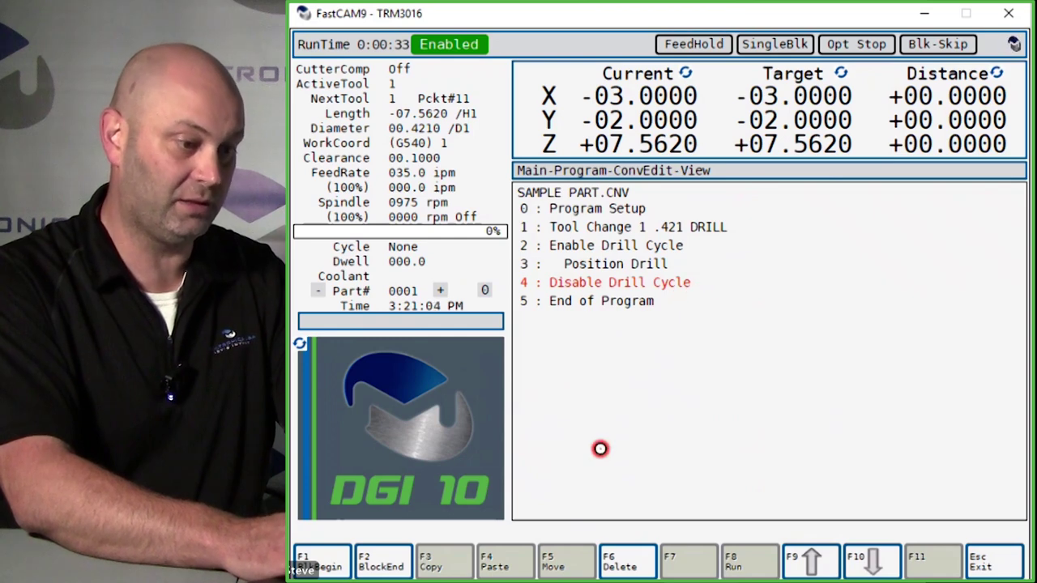
{"action": "left_click", "coordinate": [393, 566]}
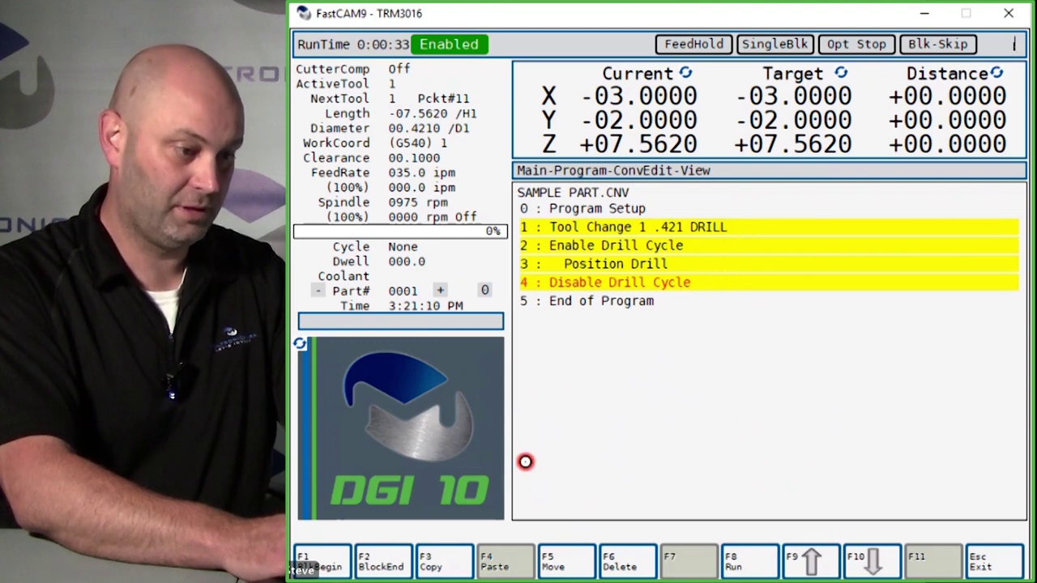
{"action": "left_click", "coordinate": [450, 569]}
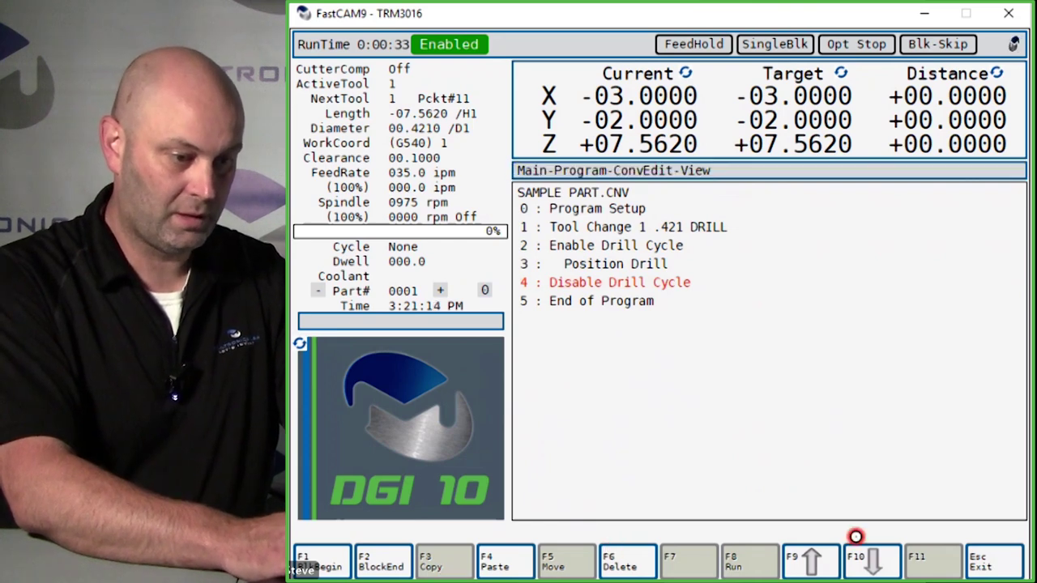
{"action": "left_click", "coordinate": [865, 561]}
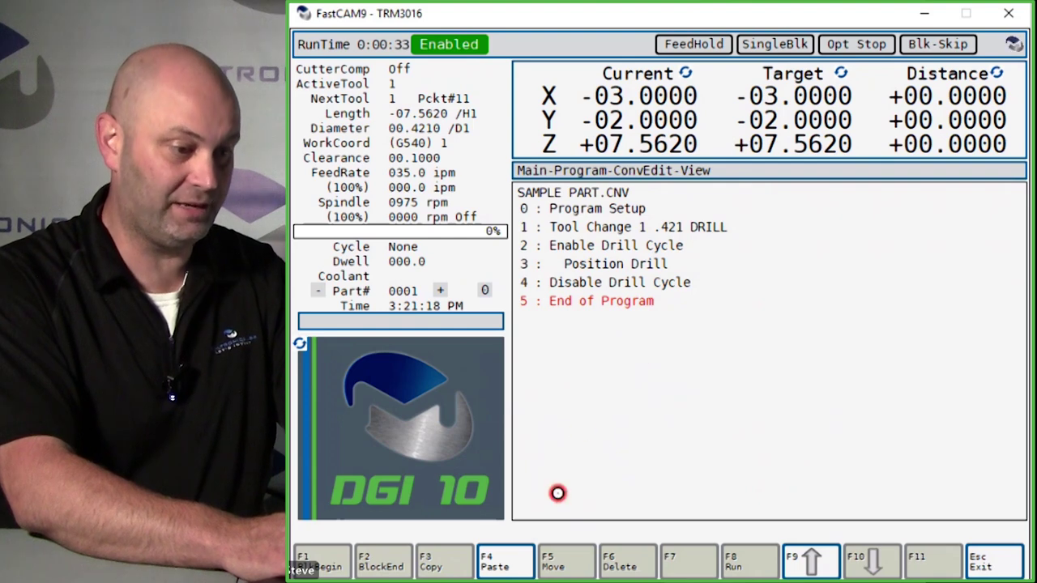
Step: Paste the copied drilling block before End of Program and go to the new Tool Change on line 5
{"action": "left_click", "coordinate": [513, 563]}
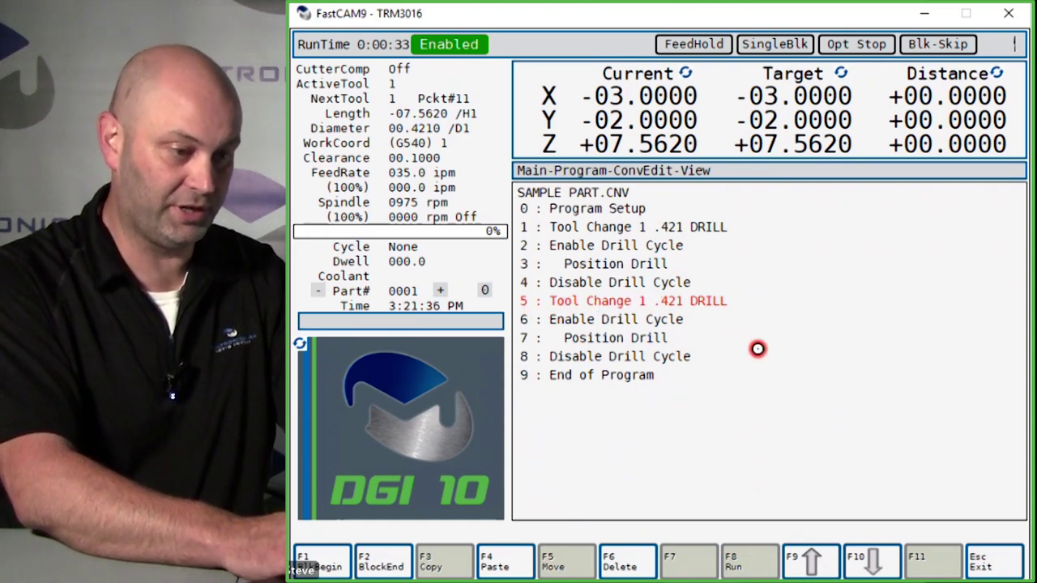
{"action": "left_click", "coordinate": [822, 561]}
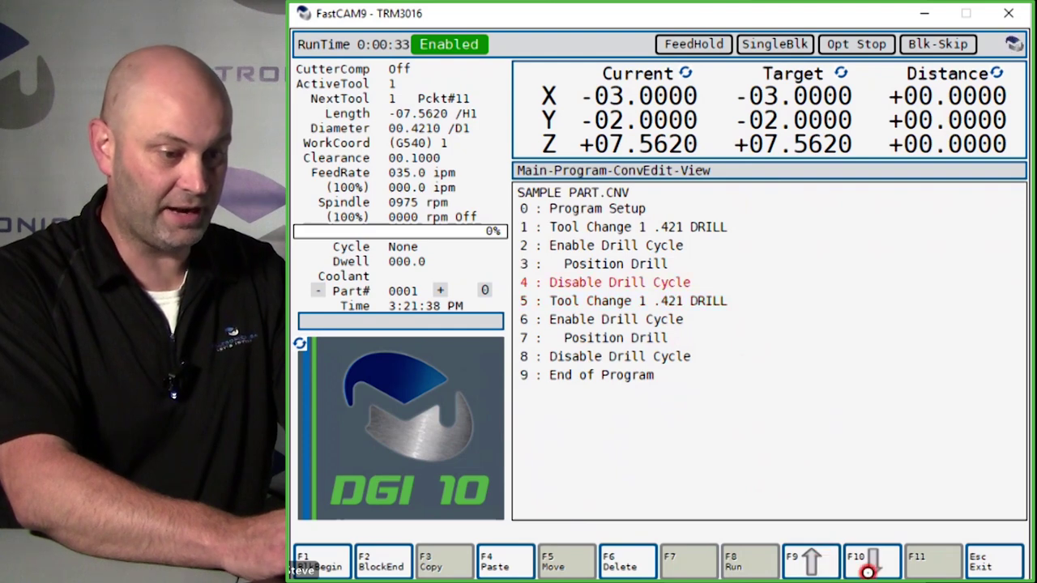
{"action": "left_click", "coordinate": [879, 567]}
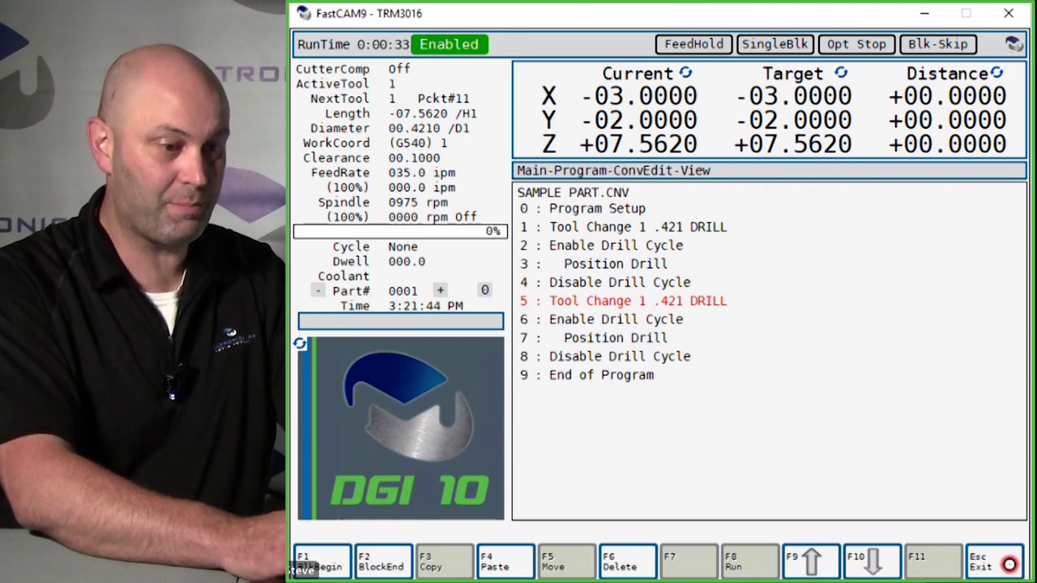
Step: Edit event 5's Tool Change to tool 2, description '1/2-13 TAP', spindle speed 250, and store it
{"action": "left_click", "coordinate": [1009, 564]}
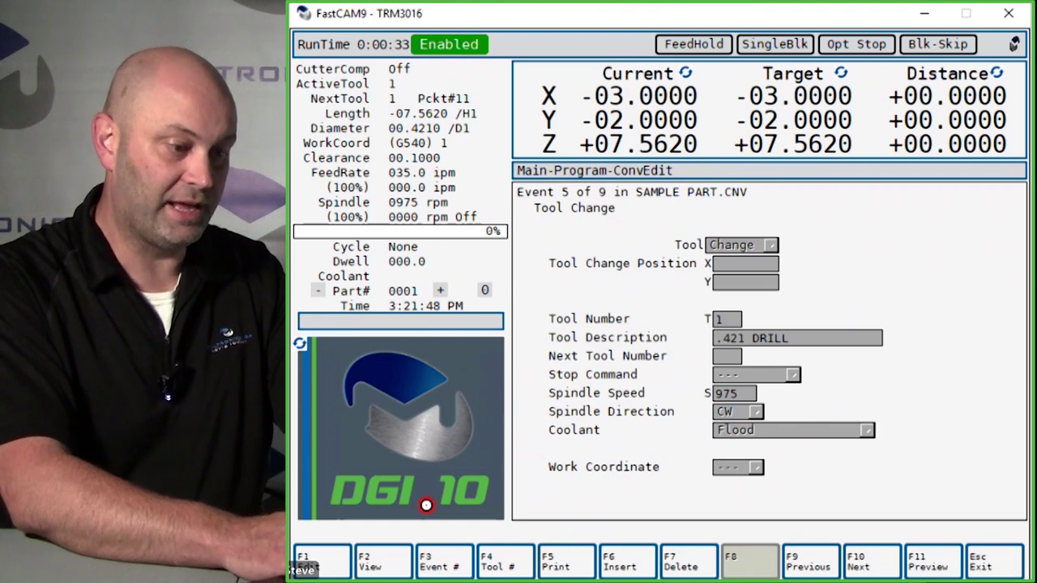
{"action": "left_click", "coordinate": [331, 563]}
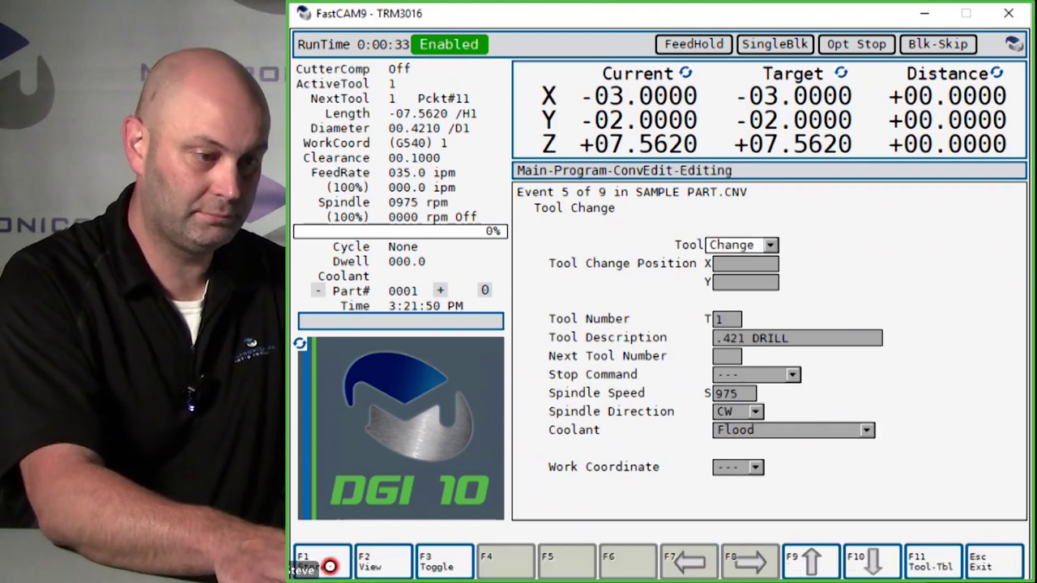
{"action": "key", "text": "Down"}
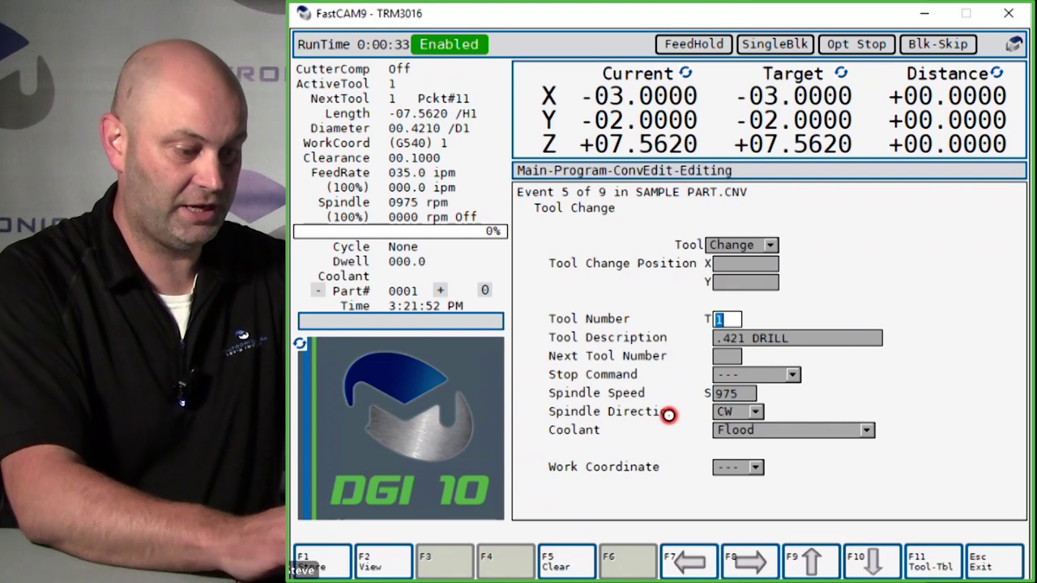
{"action": "type", "text": "2"}
{"action": "key", "text": "Down"}
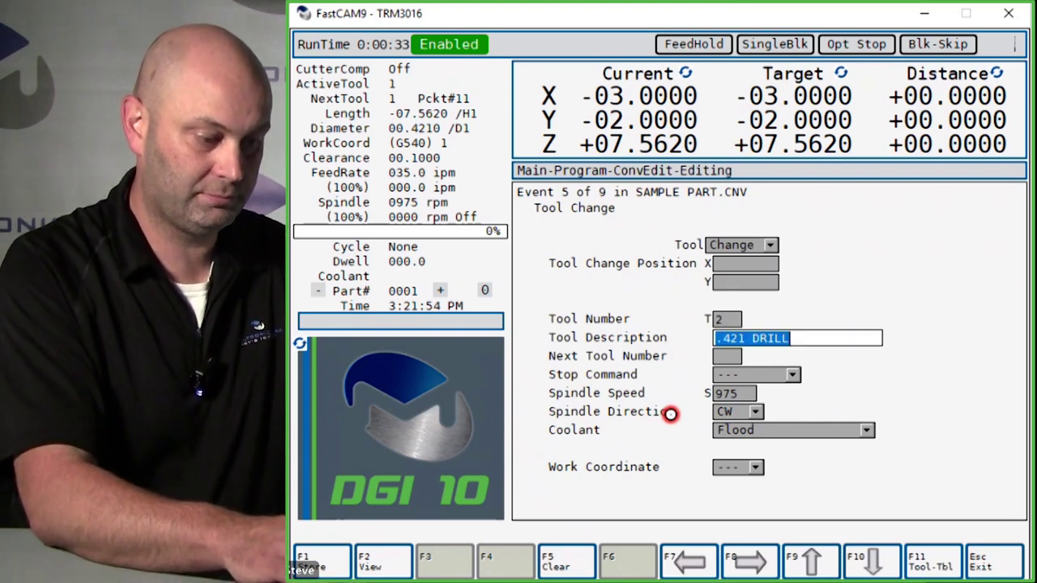
{"action": "type", "text": "1/2-13 T"}
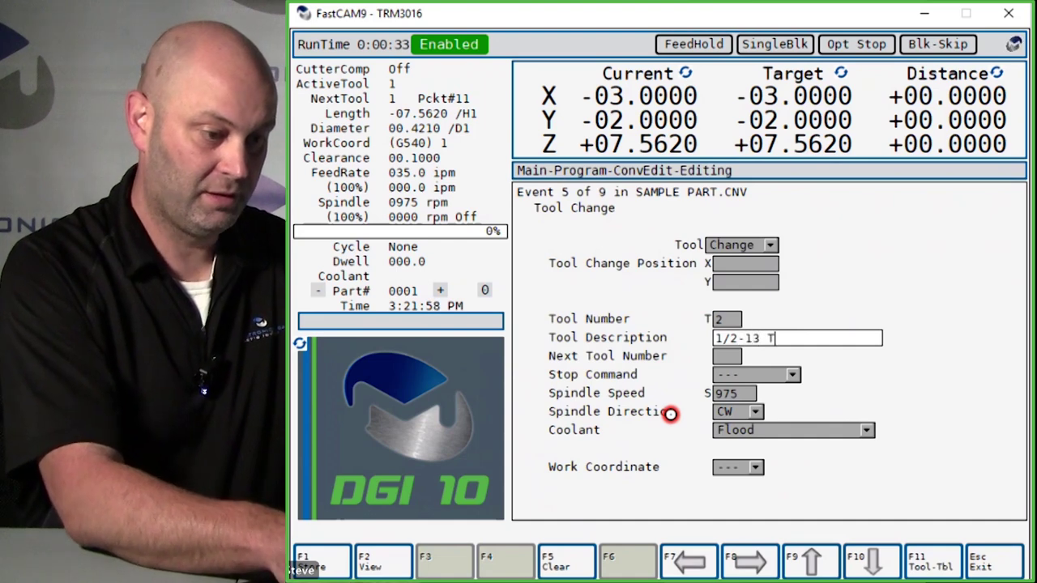
{"action": "type", "text": "AP"}
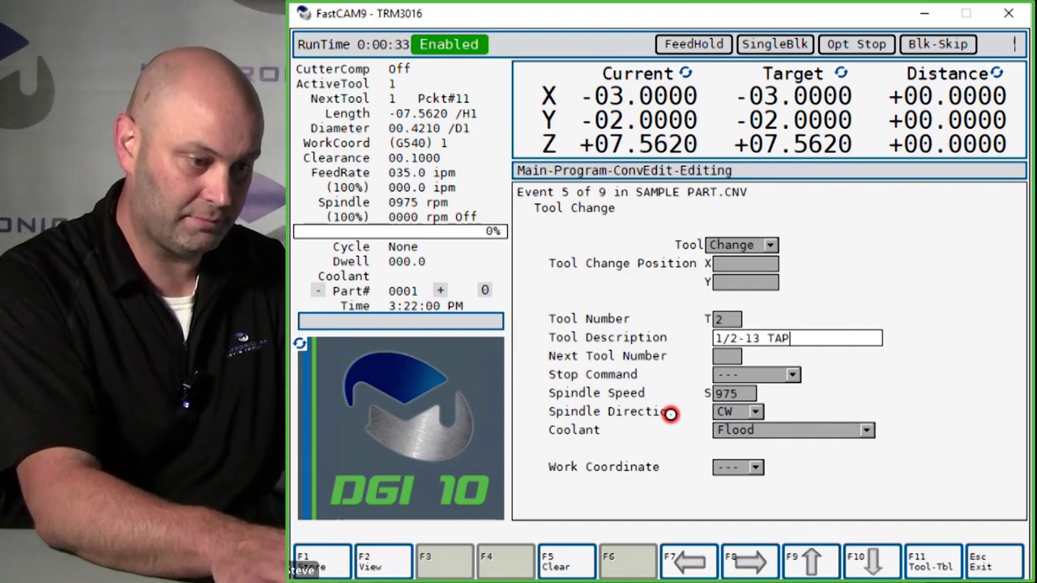
{"action": "key", "text": "Down"}
{"action": "key", "text": "Down"}
{"action": "key", "text": "Down"}
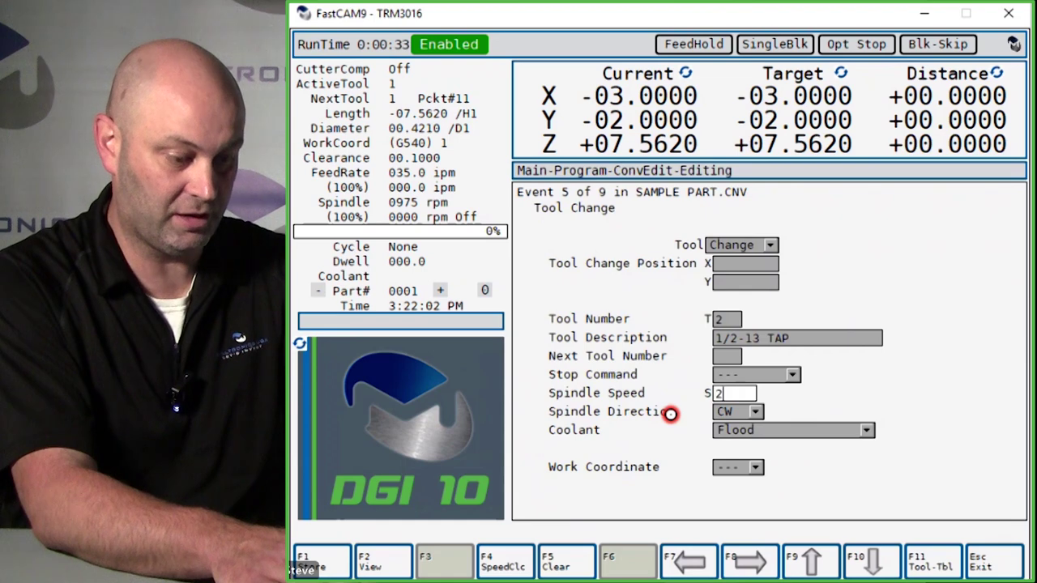
{"action": "type", "text": "250"}
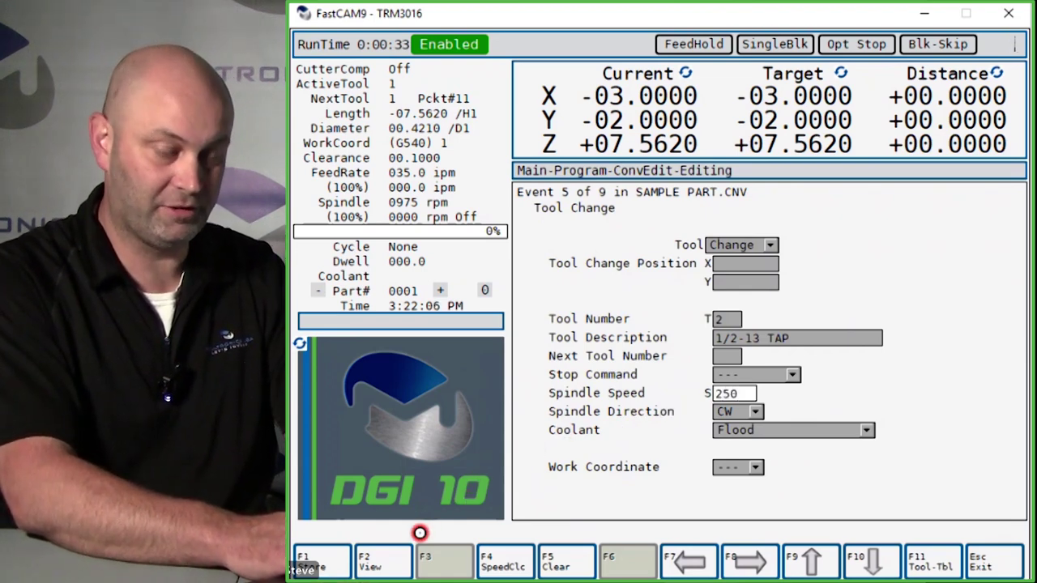
{"action": "left_click", "coordinate": [332, 559]}
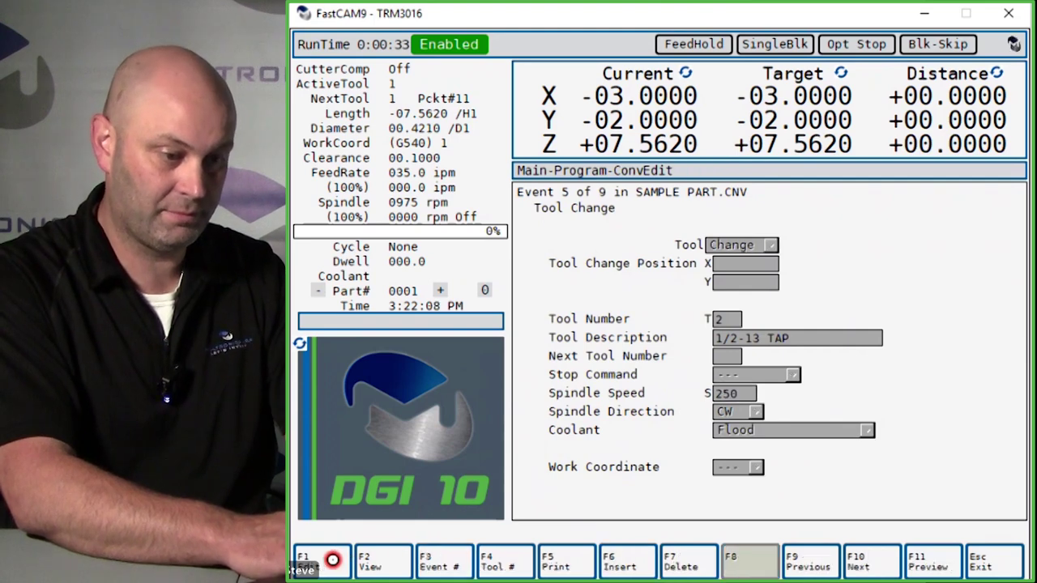
Step: Edit event 6 and change its cycle type from Drill Cycle to Tap Cycle
{"action": "left_click", "coordinate": [870, 562]}
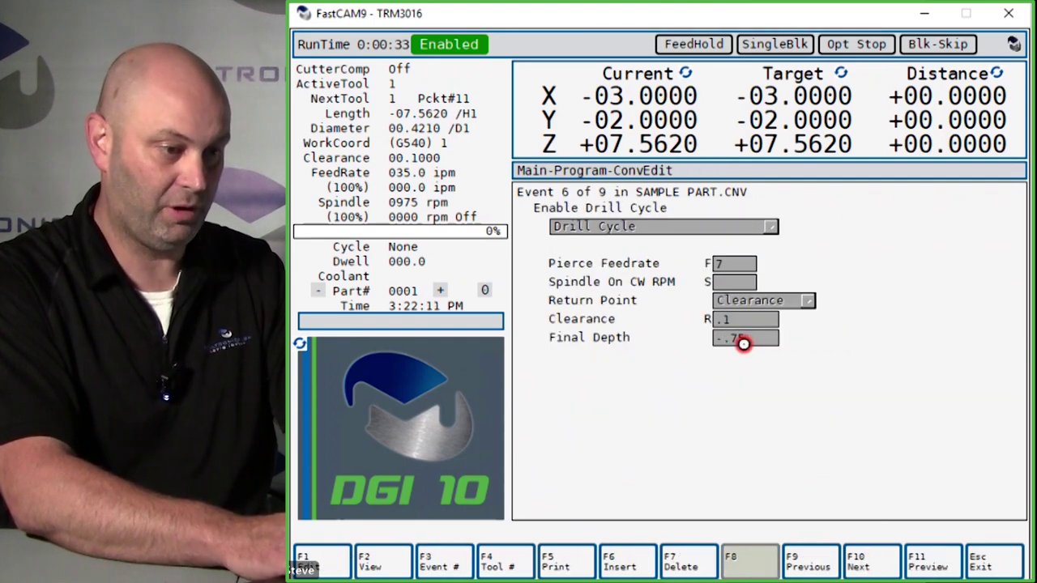
{"action": "left_click", "coordinate": [334, 559]}
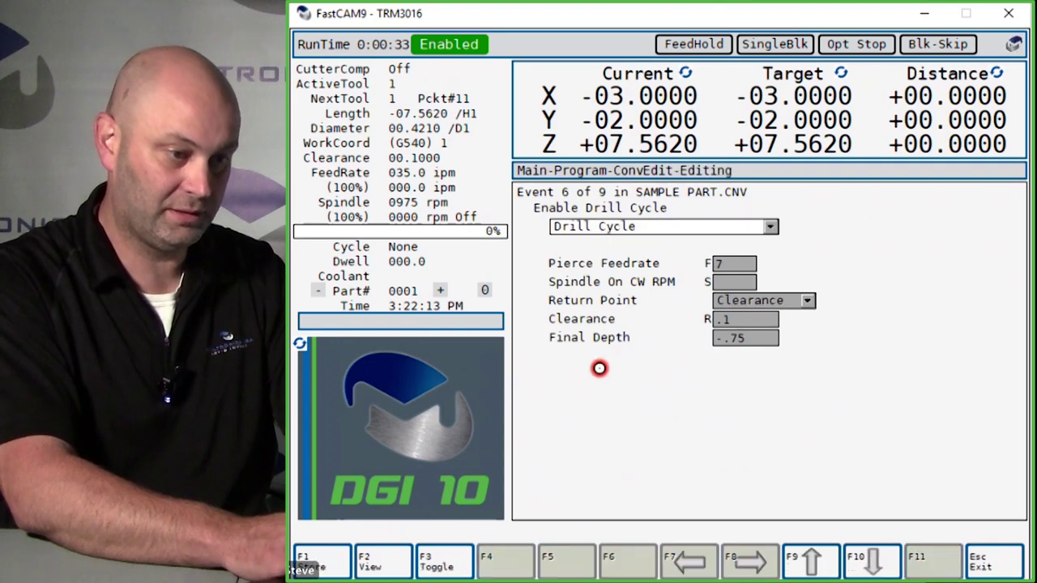
{"action": "left_click", "coordinate": [768, 231]}
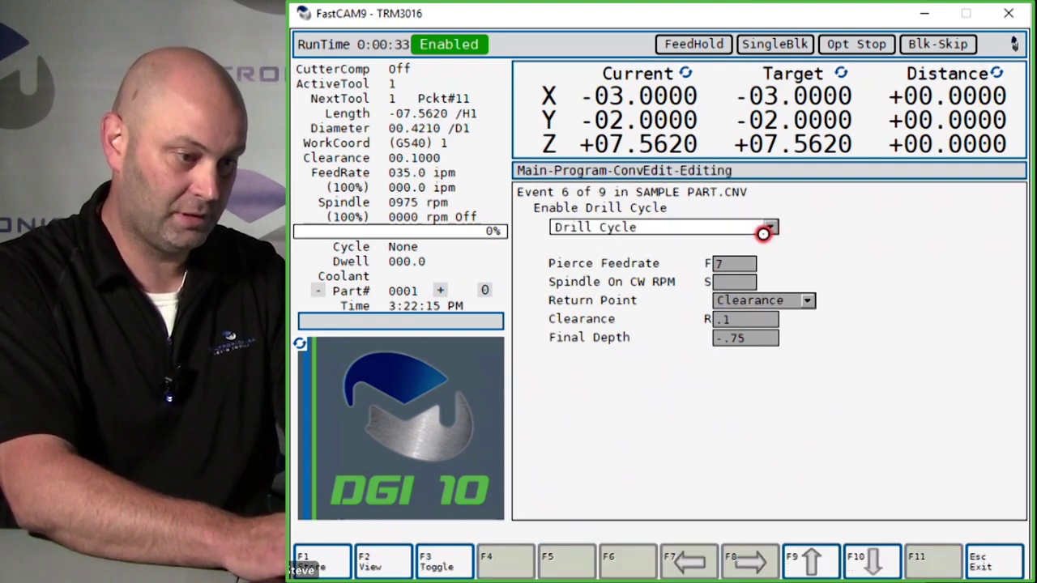
{"action": "key", "text": "F3"}
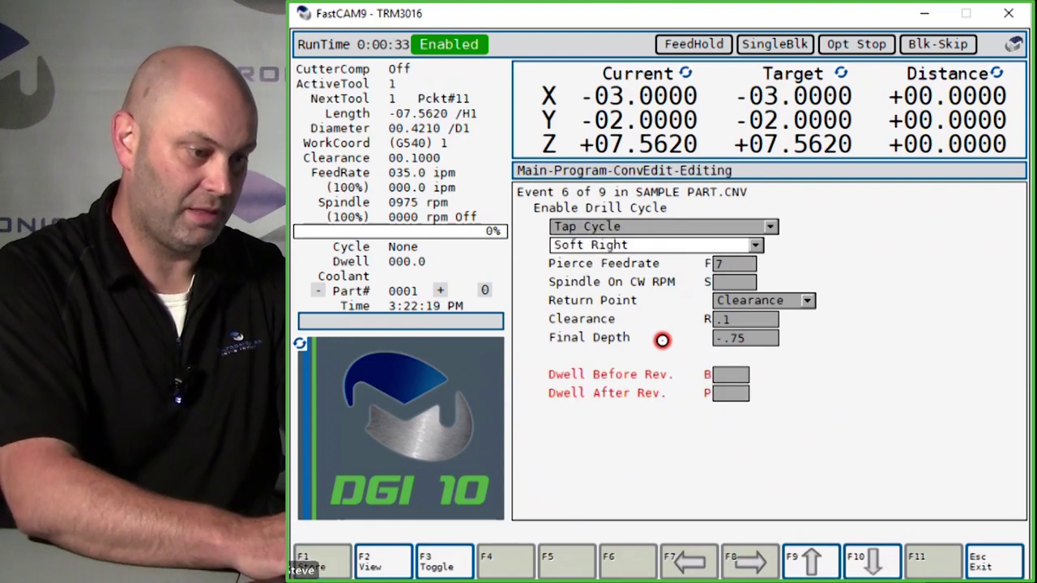
{"action": "left_click", "coordinate": [451, 573]}
Step: Set the tap cycle to Hard Right, 13 threads per unit, depth -.60, dwell after reversal 0, and store it
{"action": "left_click", "coordinate": [451, 572]}
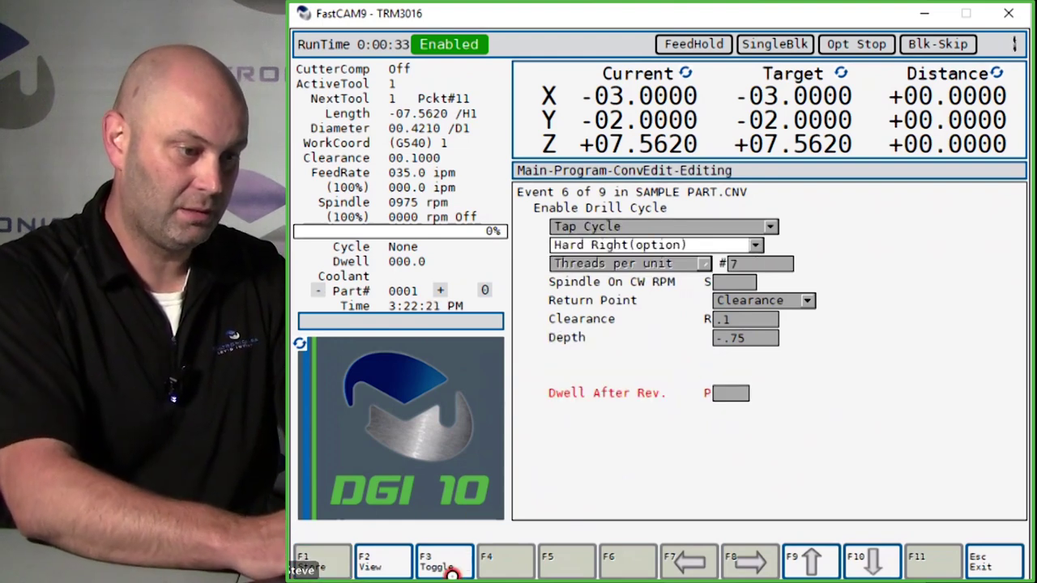
{"action": "key", "text": "Down"}
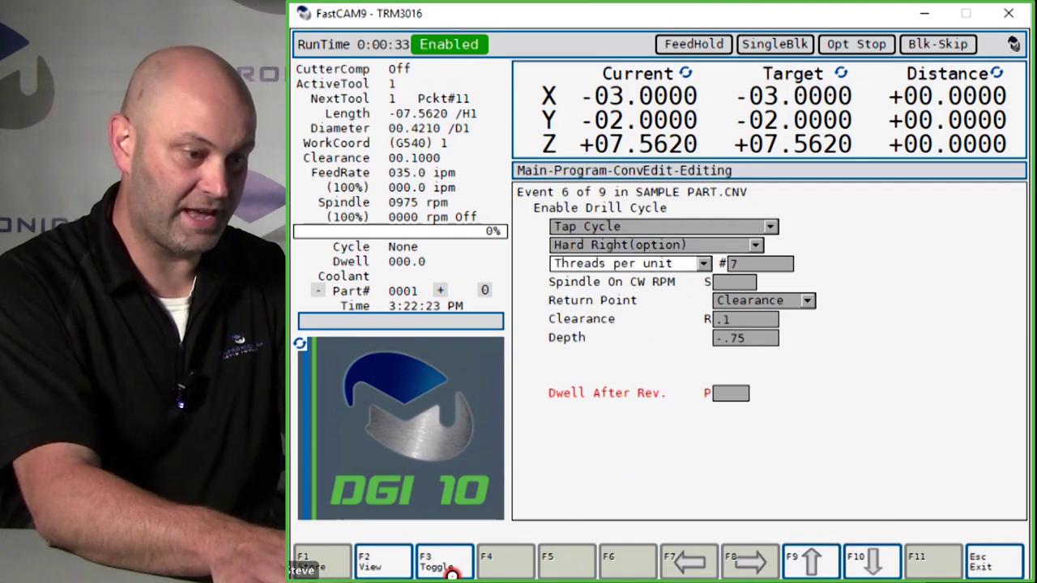
{"action": "key", "text": "Down"}
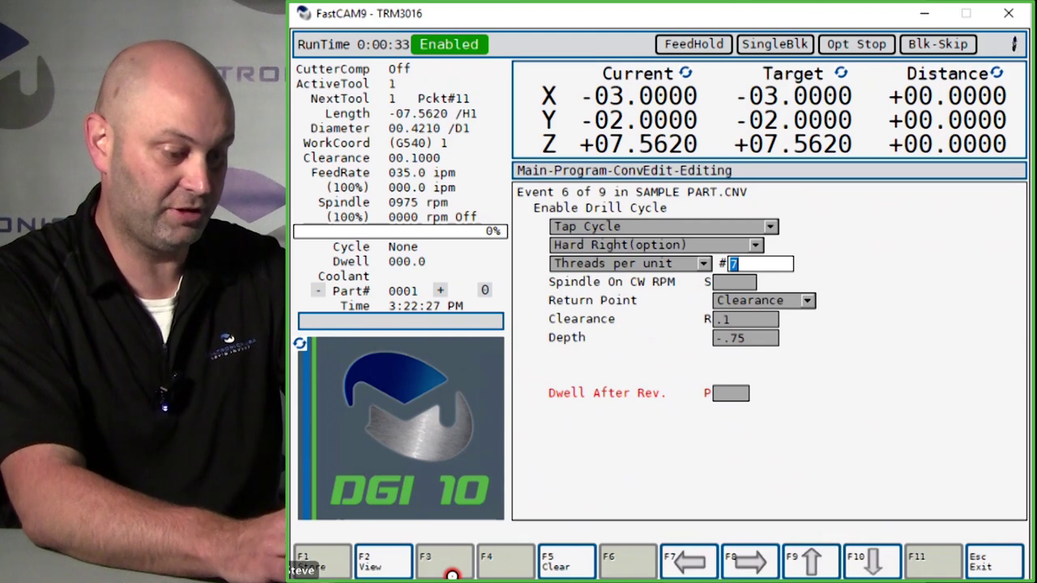
{"action": "type", "text": "13"}
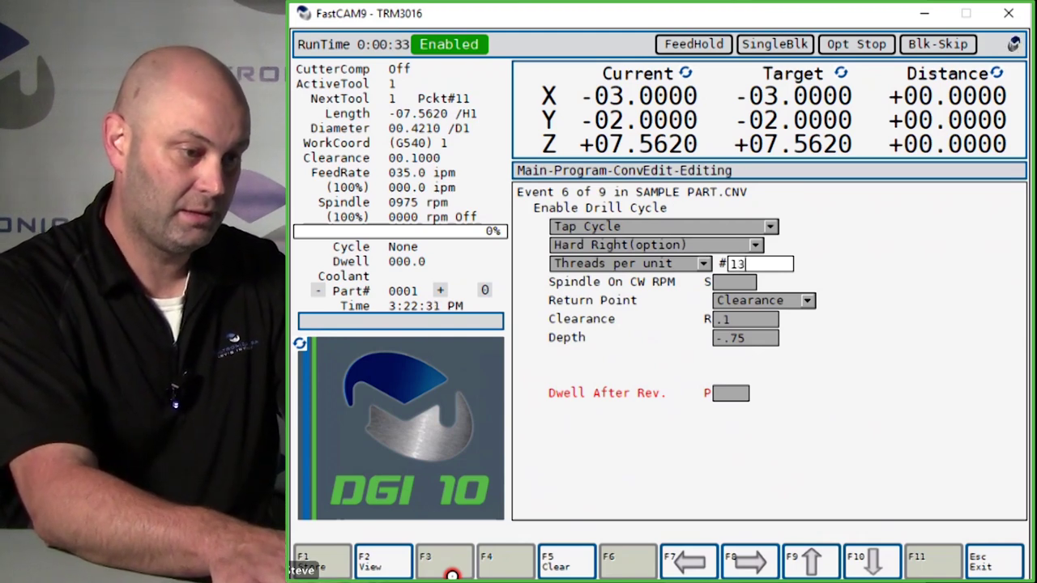
{"action": "key", "text": "Down"}
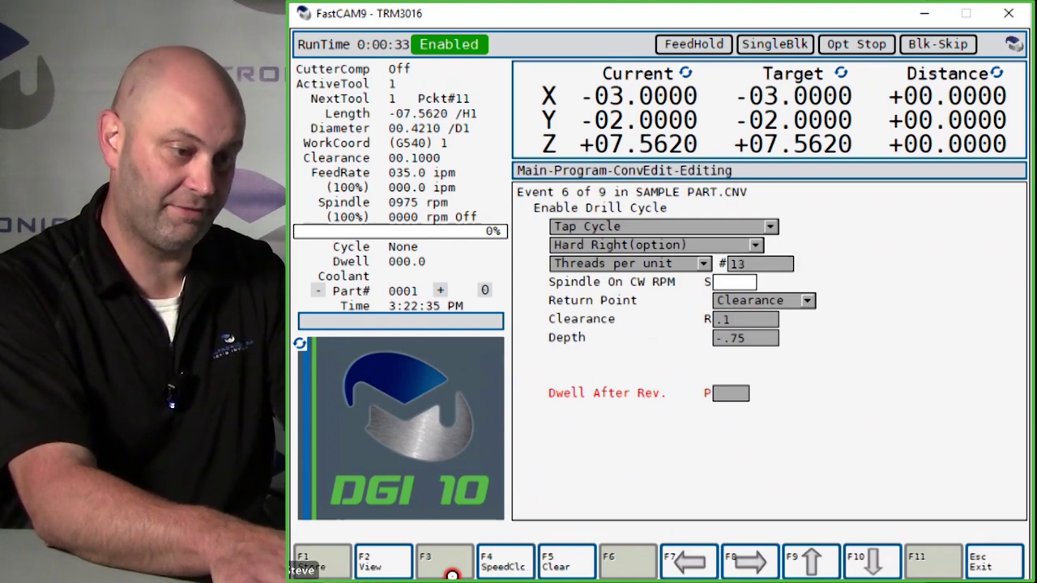
{"action": "key", "text": "Down"}
{"action": "key", "text": "Down"}
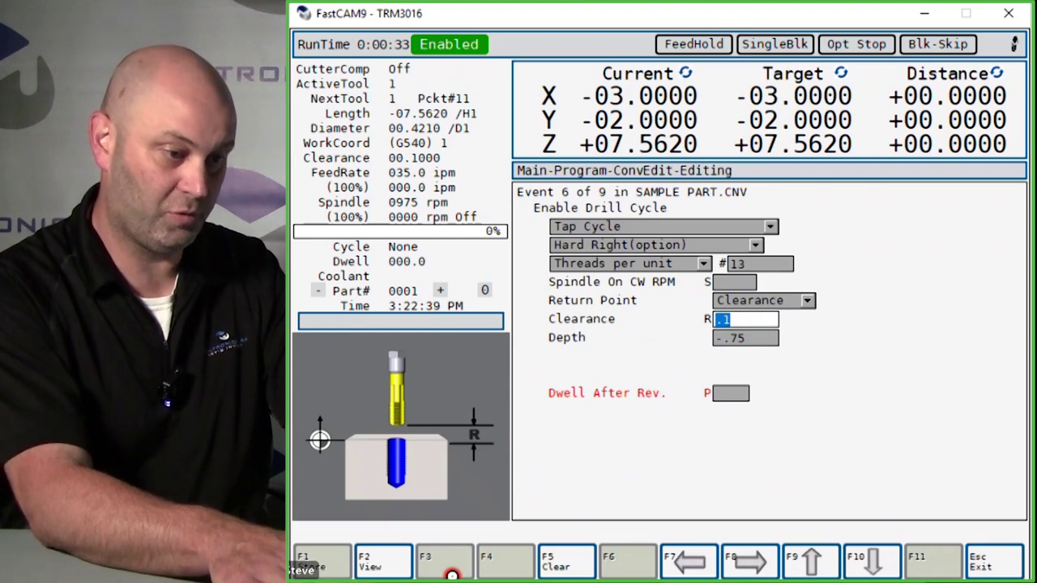
{"action": "key", "text": "Down"}
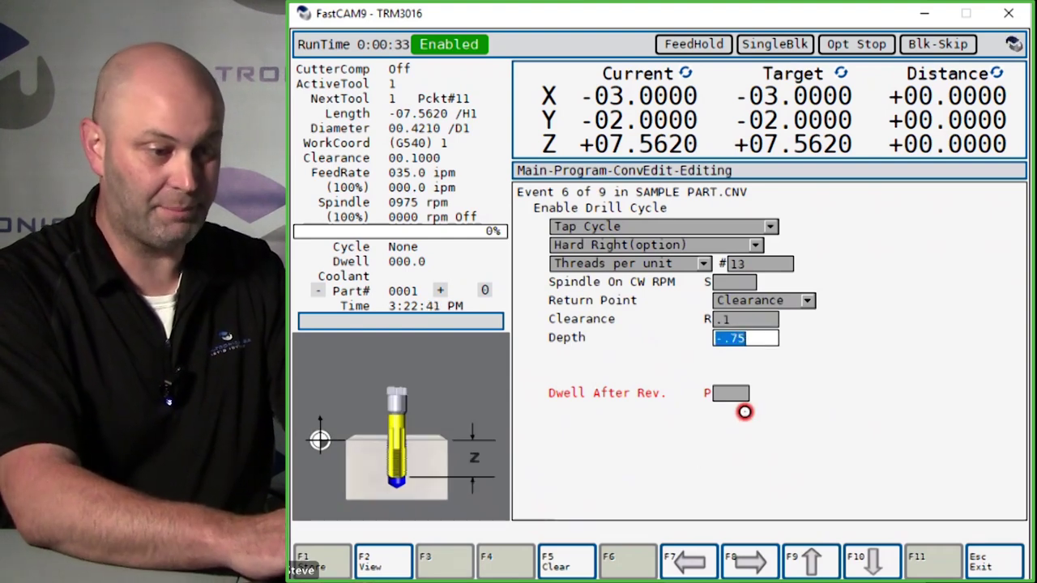
{"action": "type", "text": "-"}
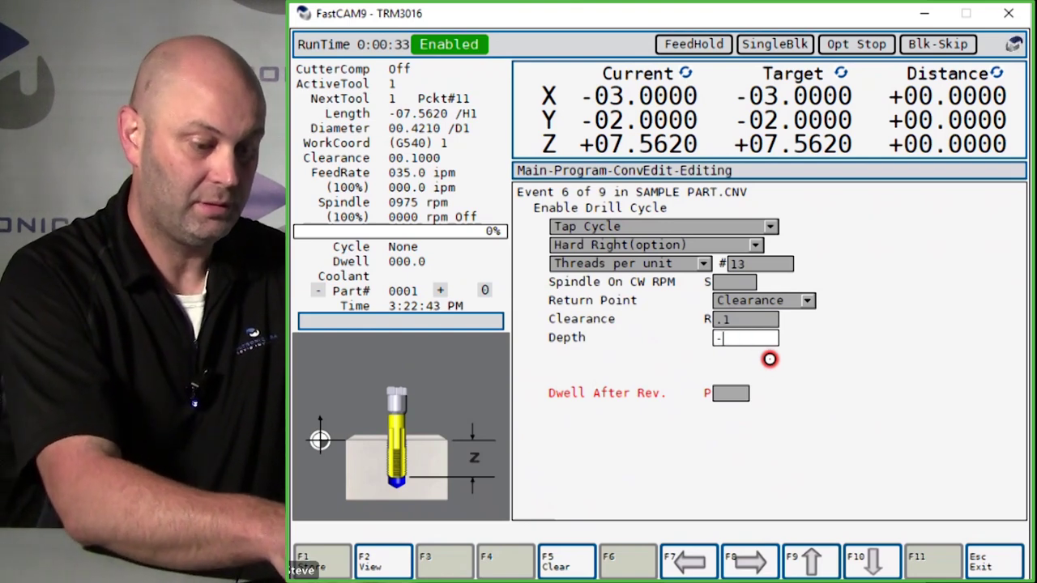
{"action": "type", "text": ".60"}
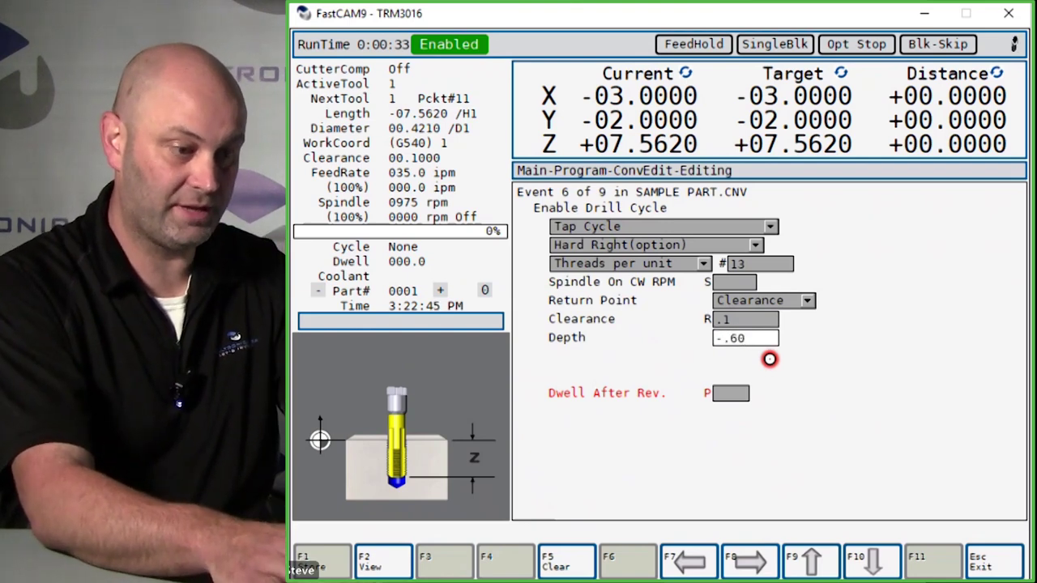
{"action": "key", "text": "Down"}
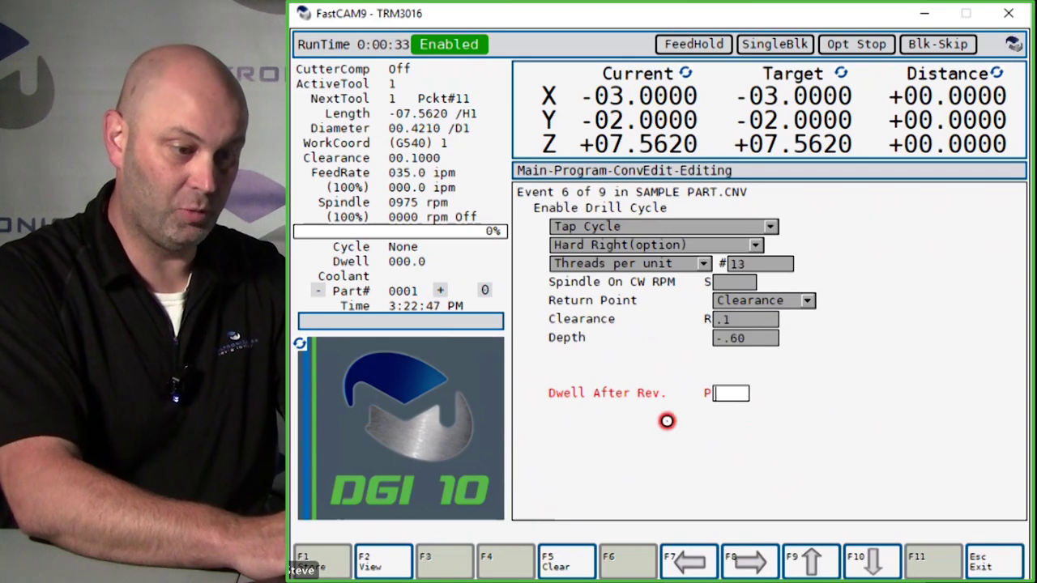
{"action": "type", "text": "0"}
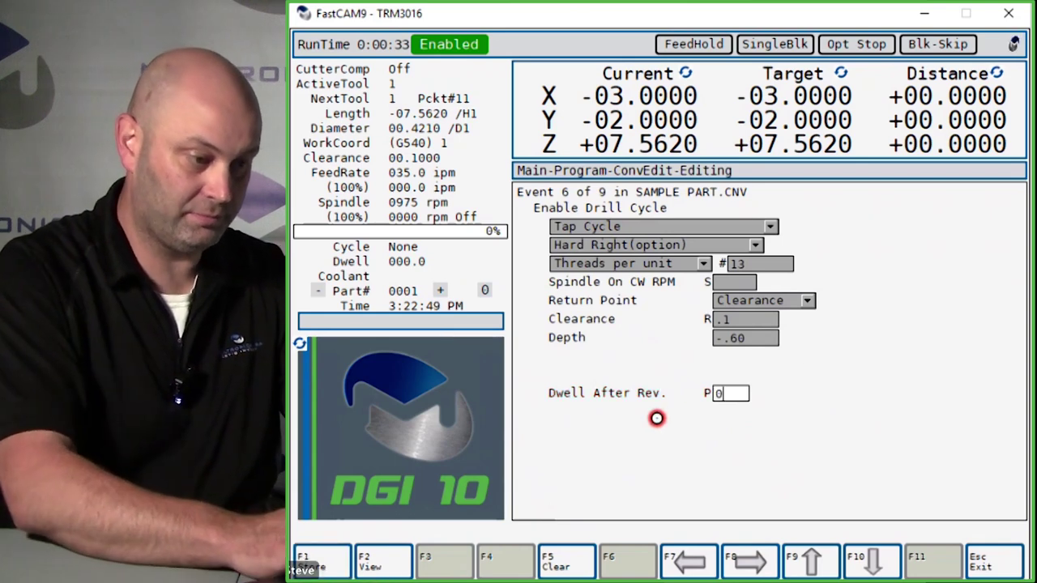
{"action": "left_click", "coordinate": [329, 561]}
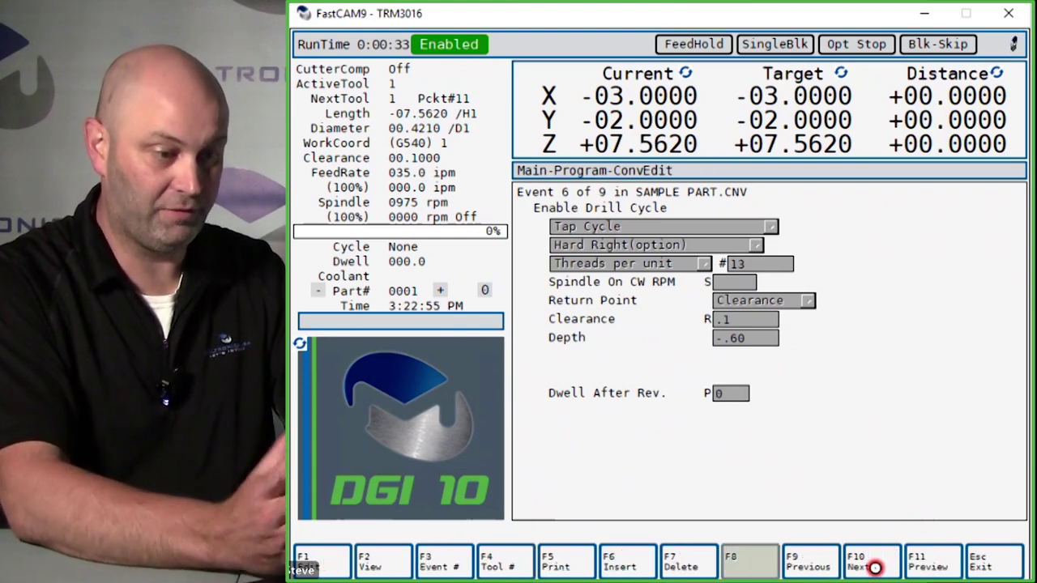
Step: Advance past Position Drill to Disable Drill Cycle (event 8) and run the graphics preview
{"action": "left_click", "coordinate": [875, 568]}
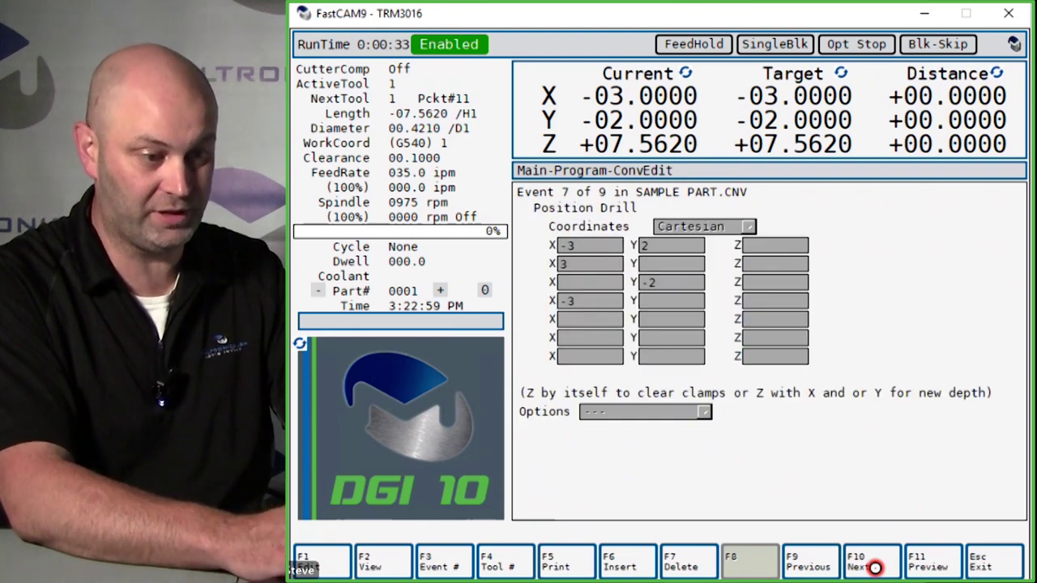
{"action": "left_click", "coordinate": [874, 567]}
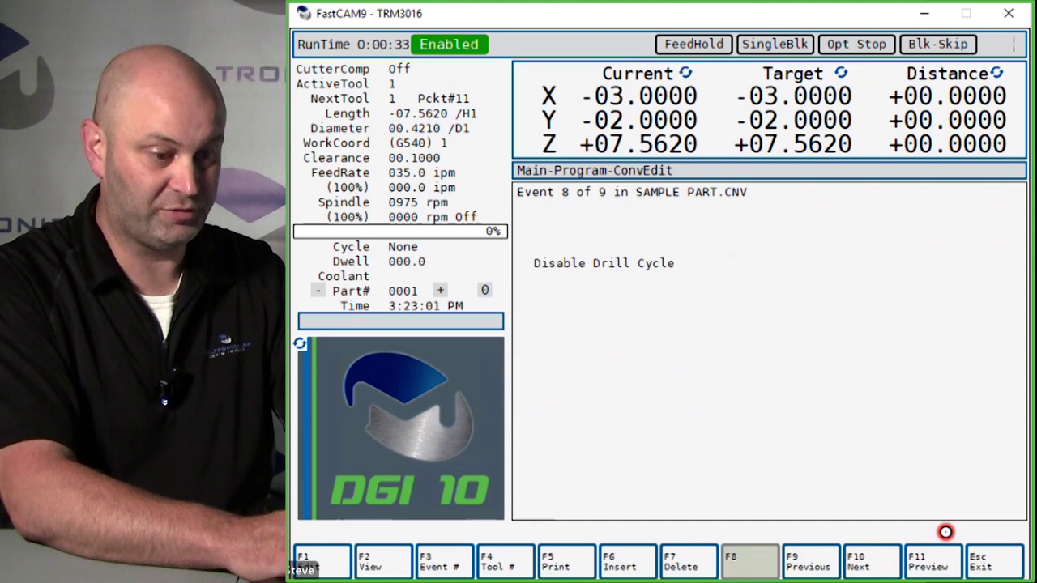
{"action": "left_click", "coordinate": [947, 559]}
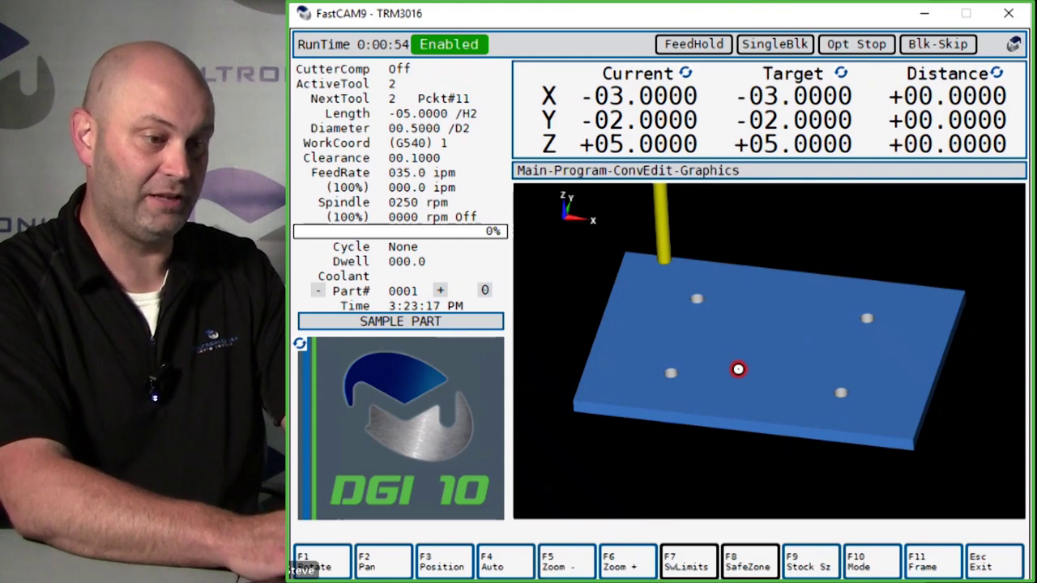
Step: Tilt the 3-D preview to a flatter view of the plate and its four tapped holes
{"action": "key", "text": "Down"}
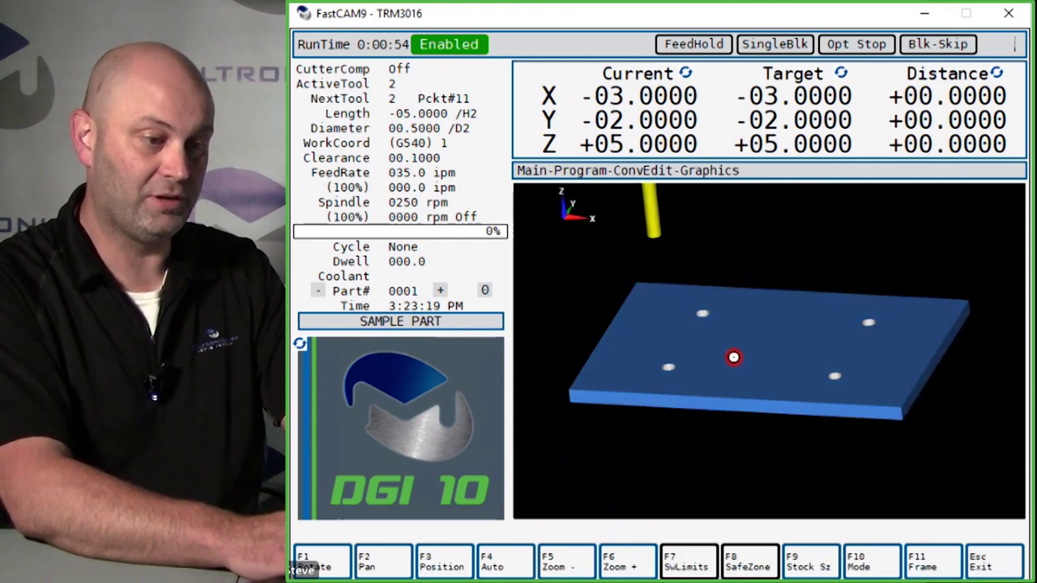